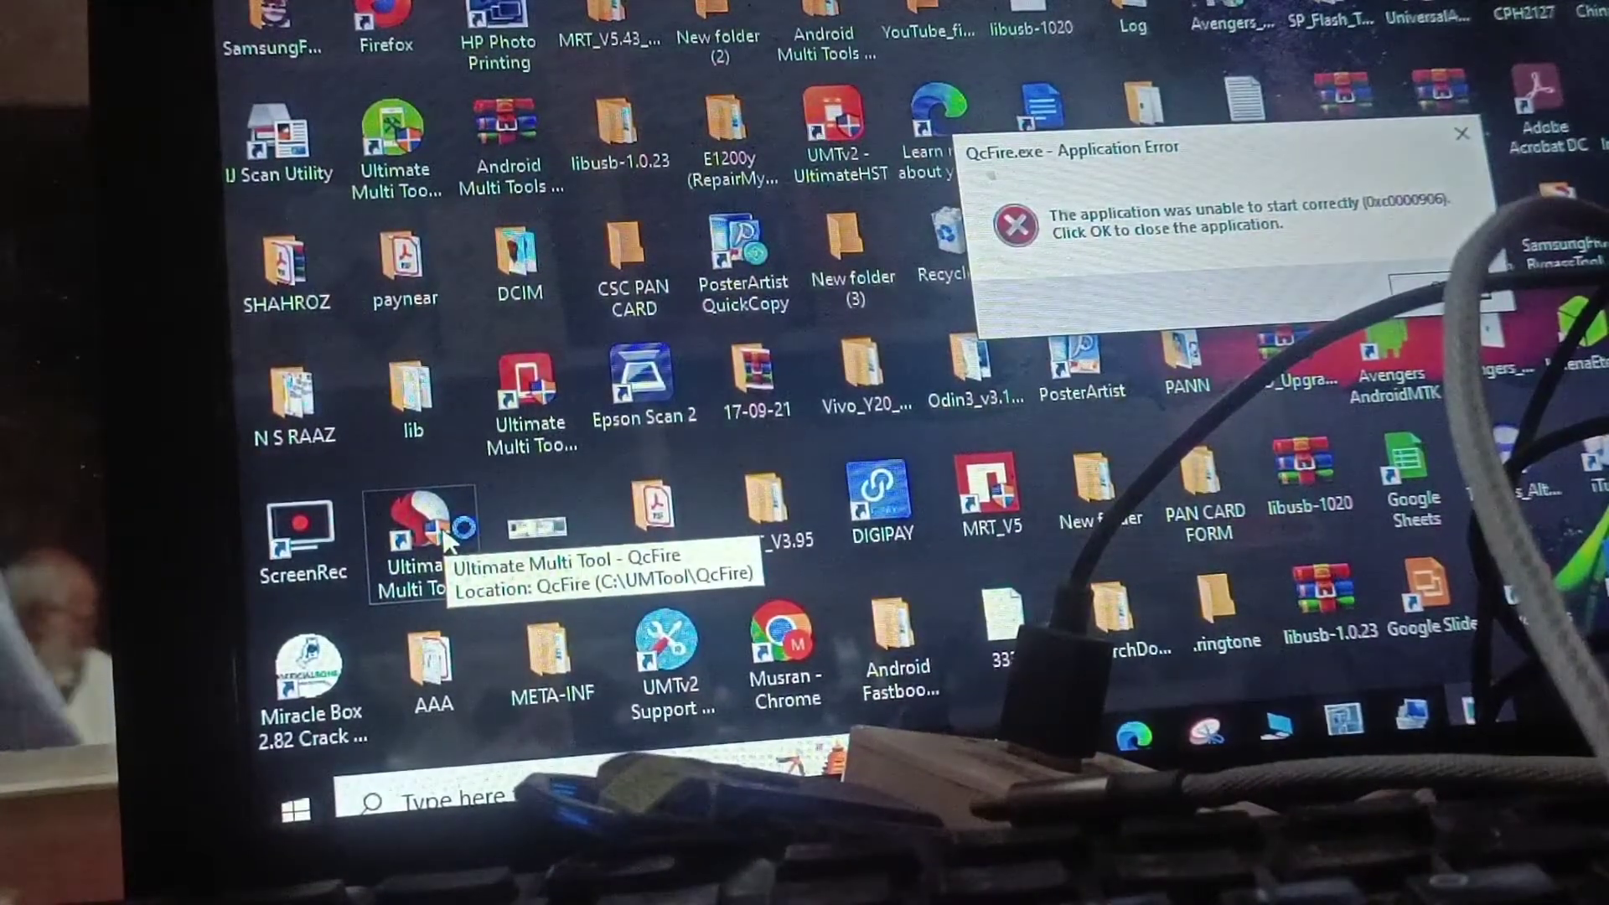
Dismiss the QcFire error and bring up the desktop's Sort by options.
left_click(1426, 286)
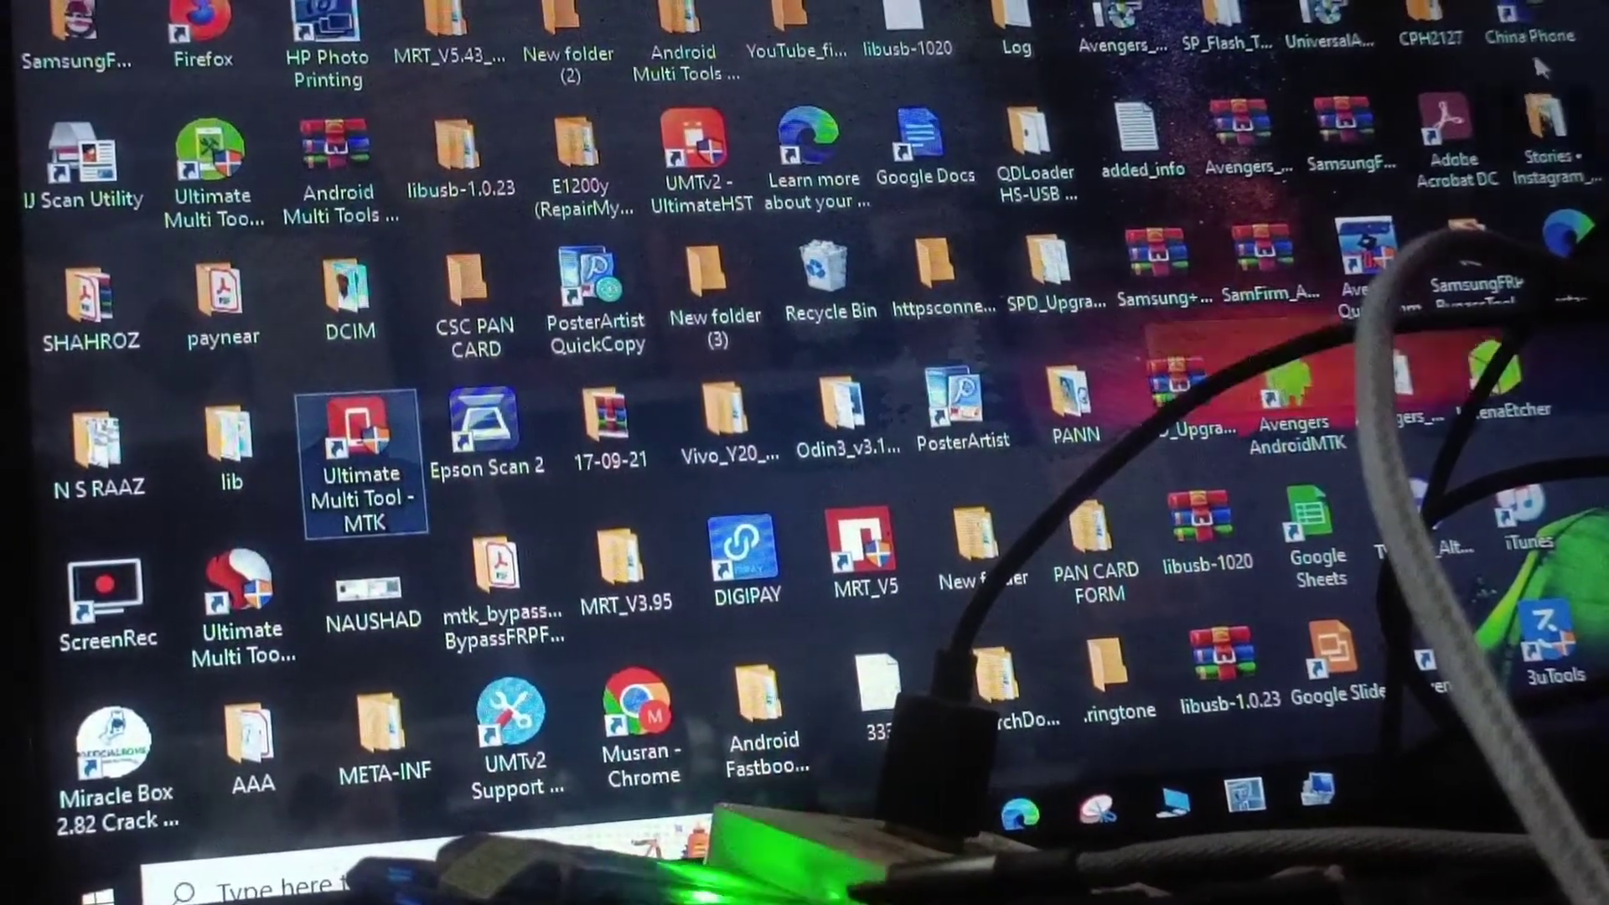
right_click(1603, 19)
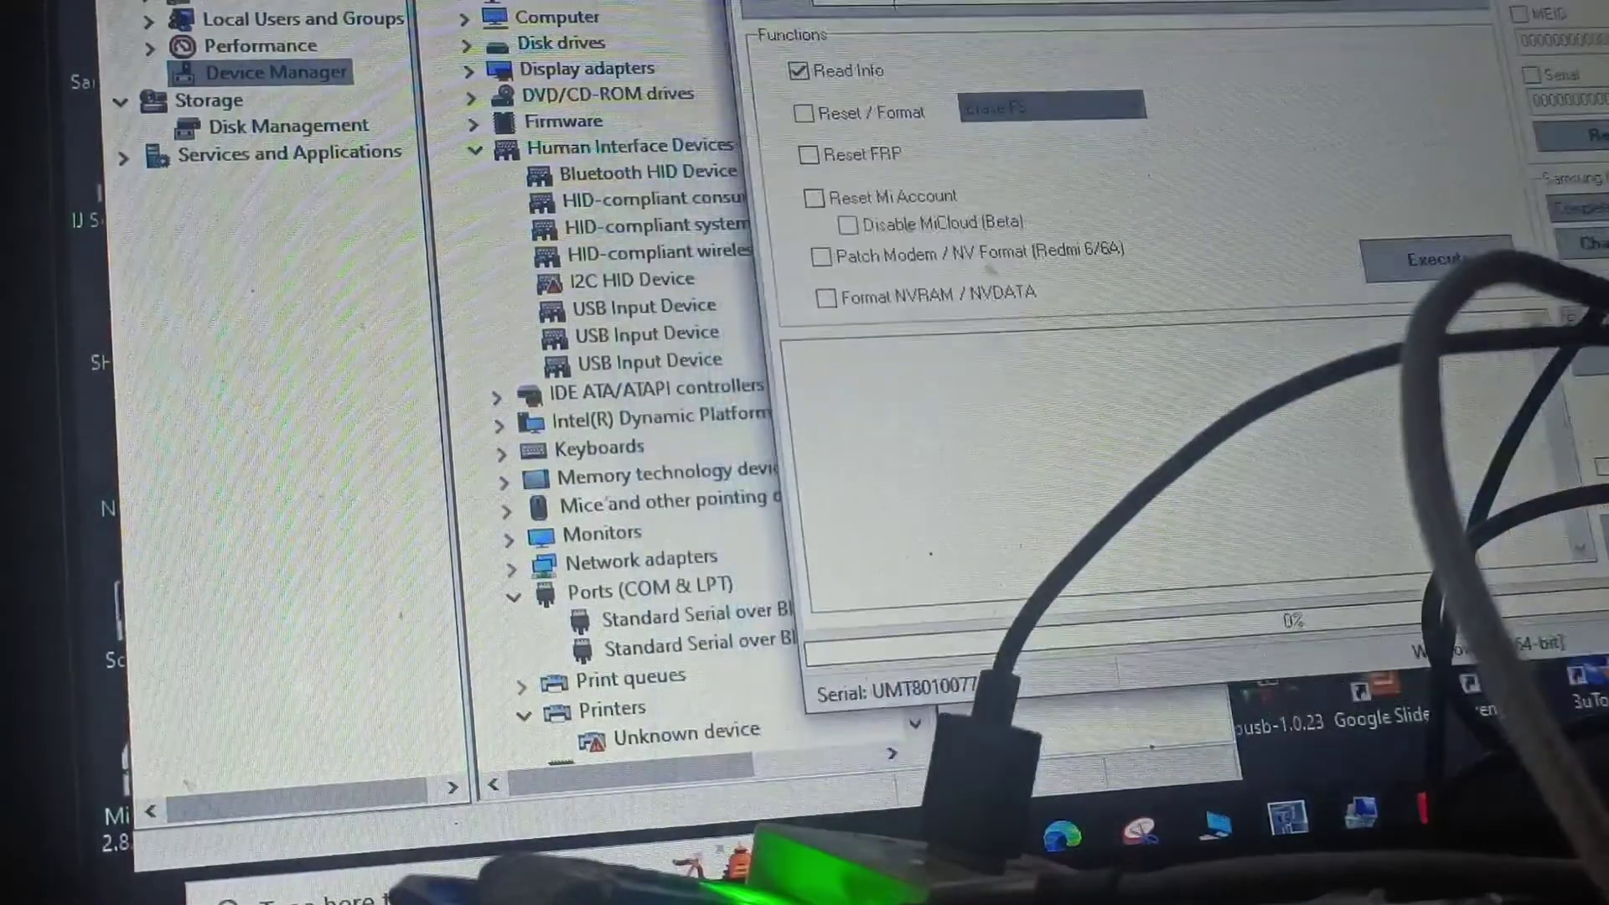
Glance at the by-model panel, then return to the Read Info, Reset/Format and FRP functions.
key("ctrl+Tab")
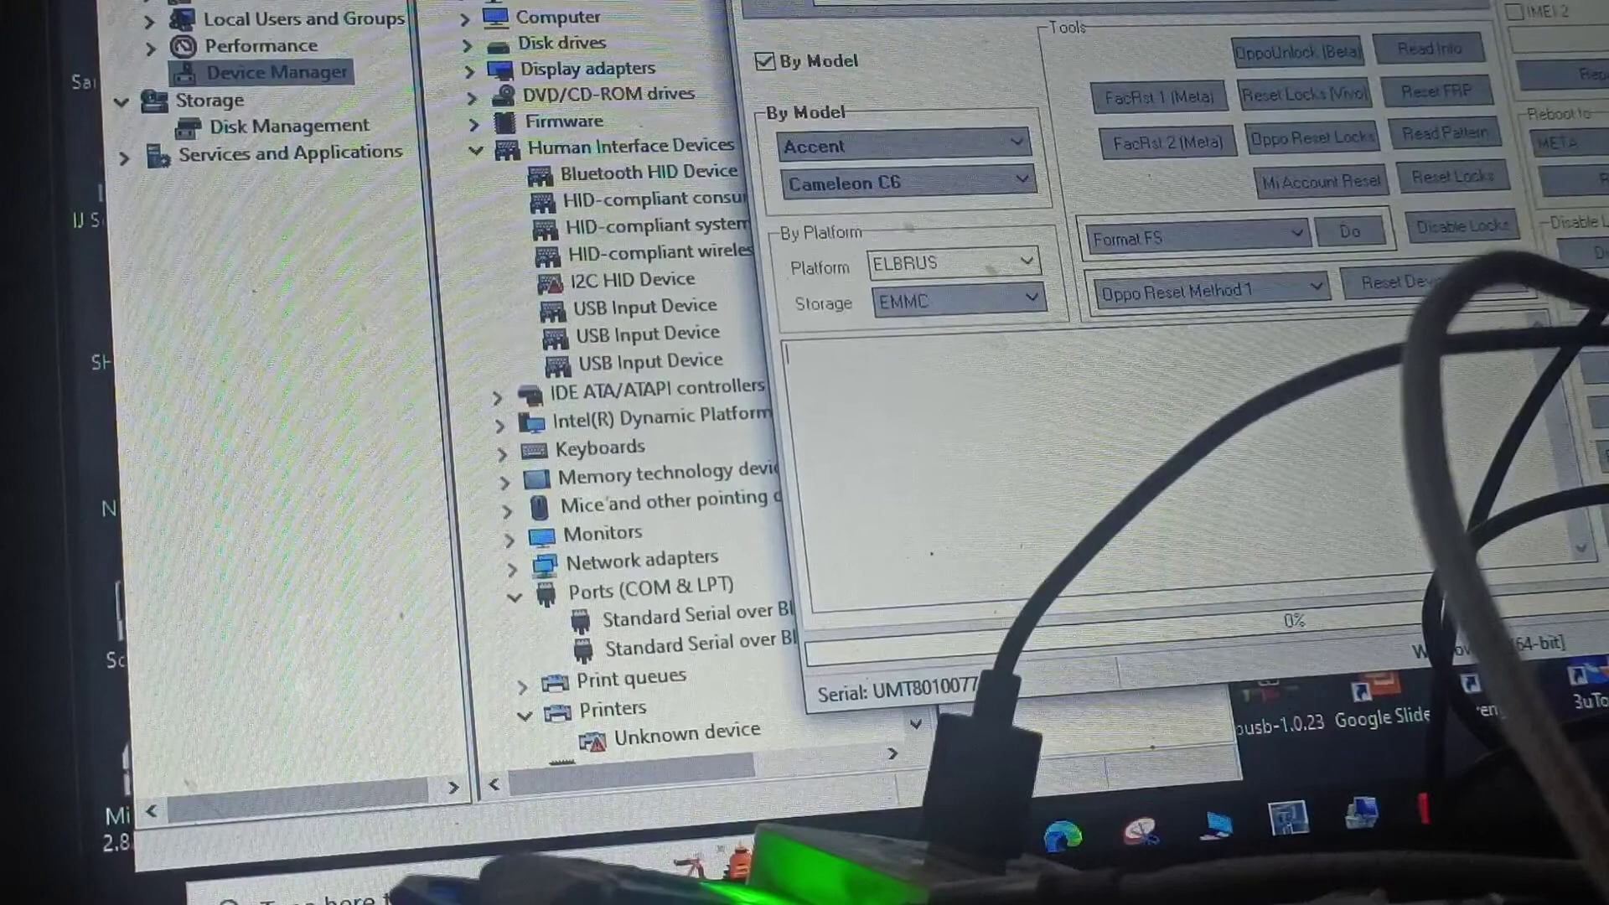
key("ctrl+Tab")
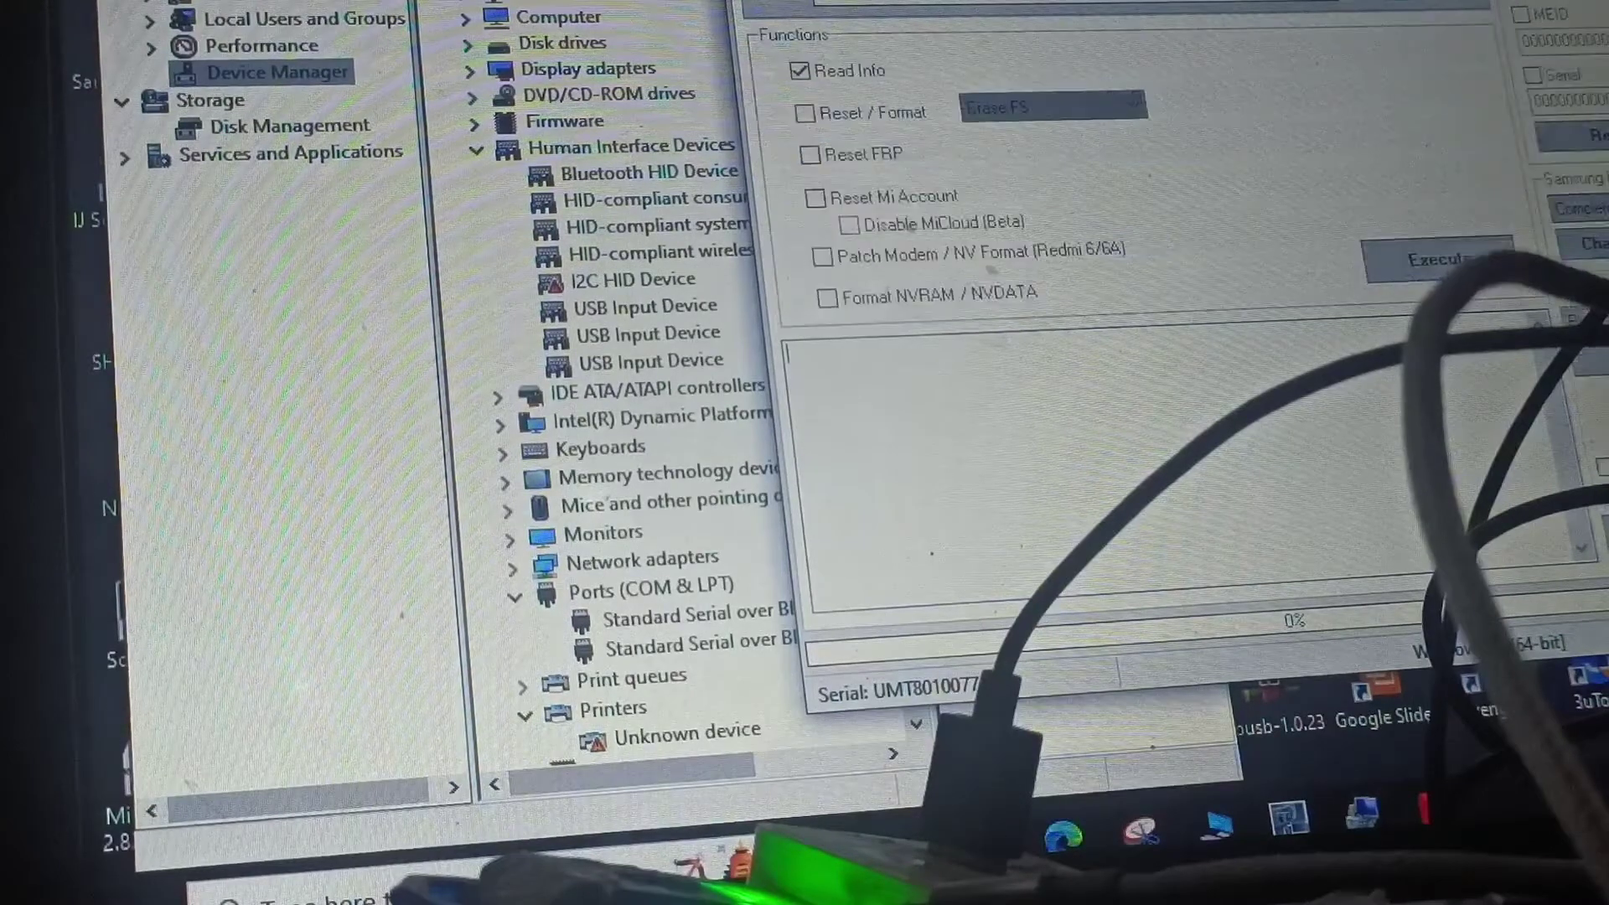